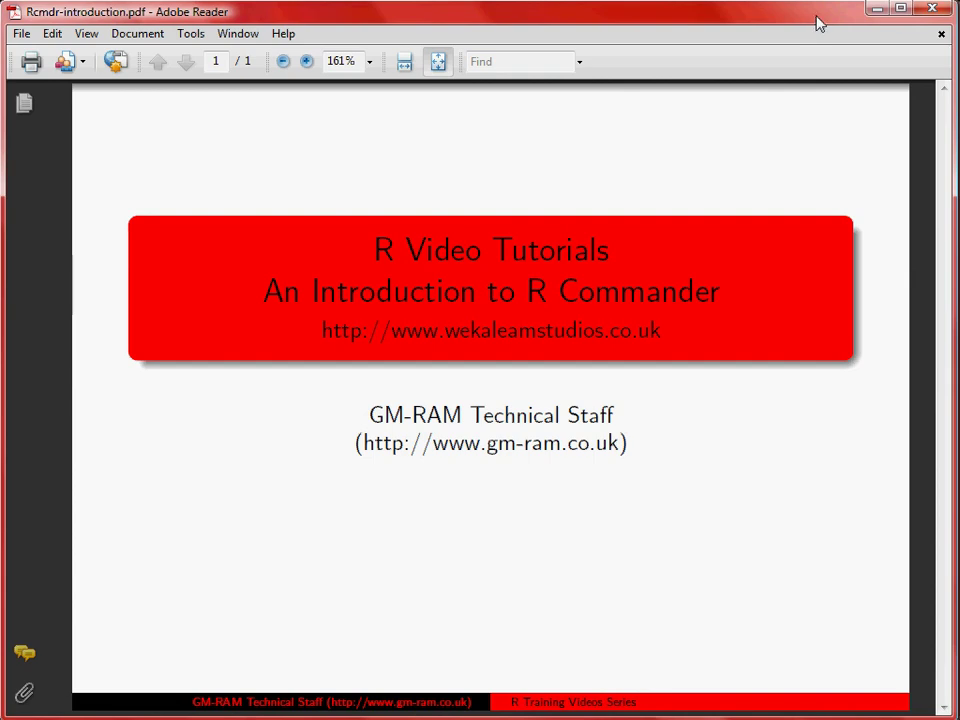
Minimize the Adobe Reader introduction slides to bring the R Console forward.
click(875, 9)
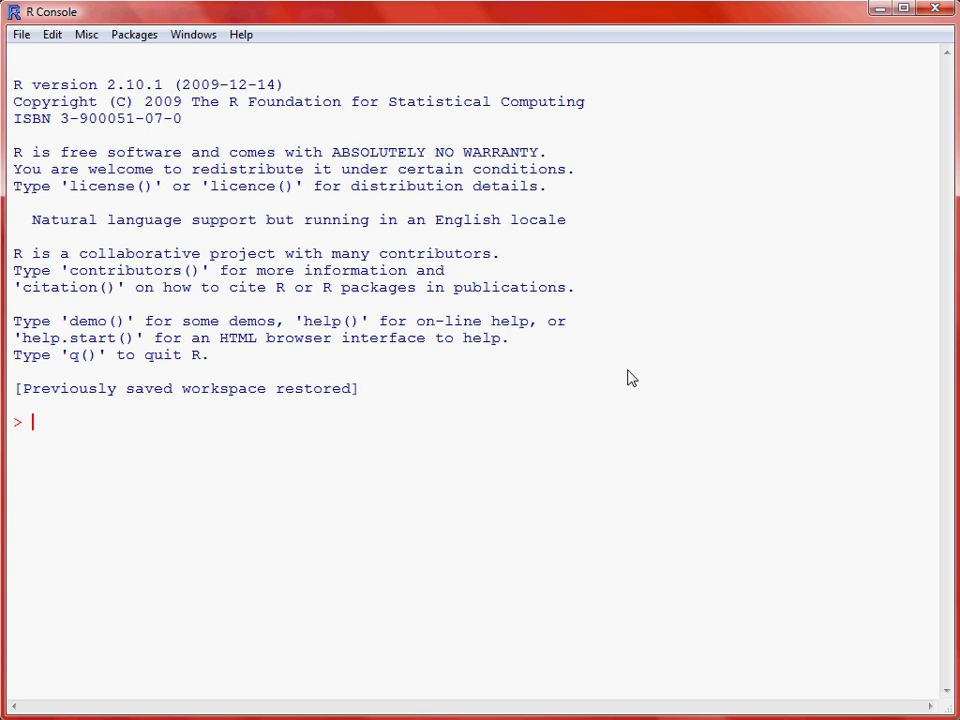
Run library(Rcmdr) in the R Console to launch R Commander 1.5-4.
text(library(Rcm)
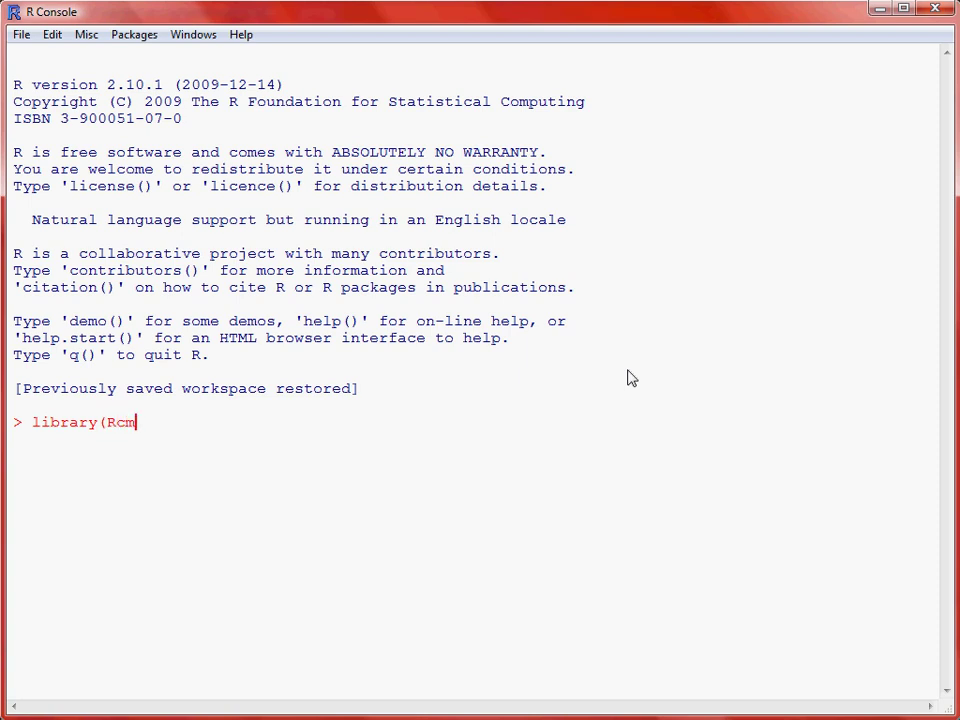
text(dr))
key(Return)
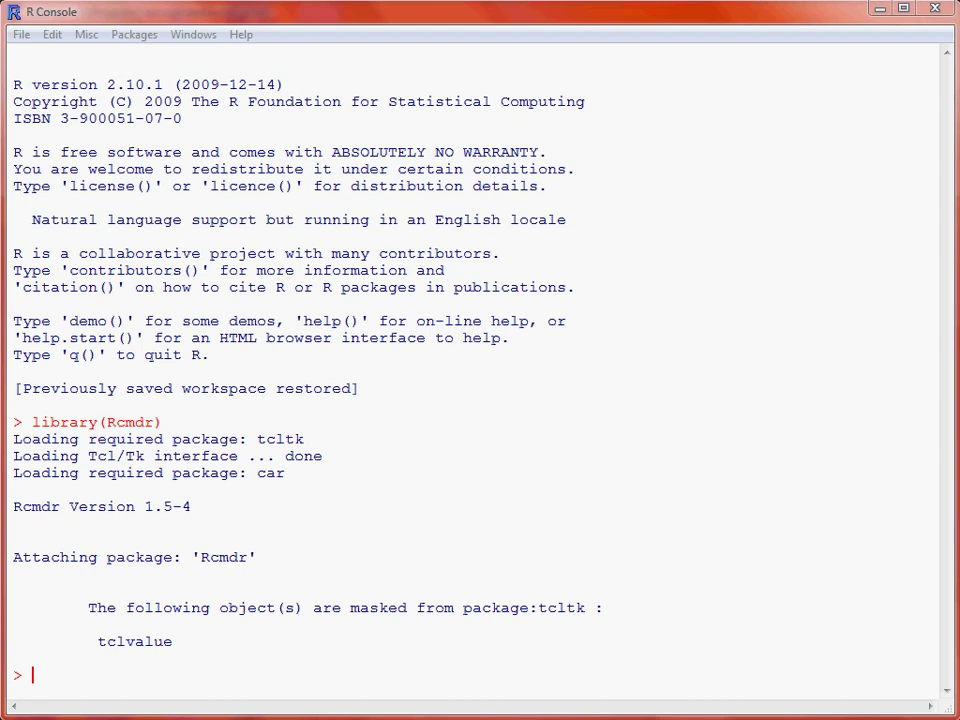
Move the R Commander window to the left edge and stretch it to full-screen size.
drag(900, 26, 223, 26)
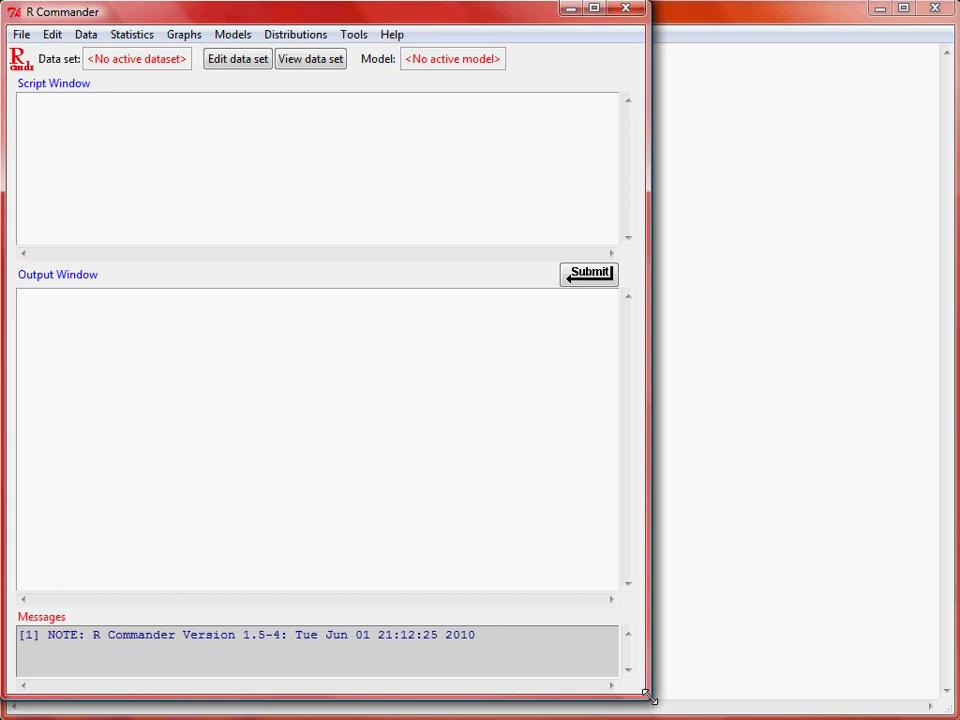
drag(648, 697, 956, 713)
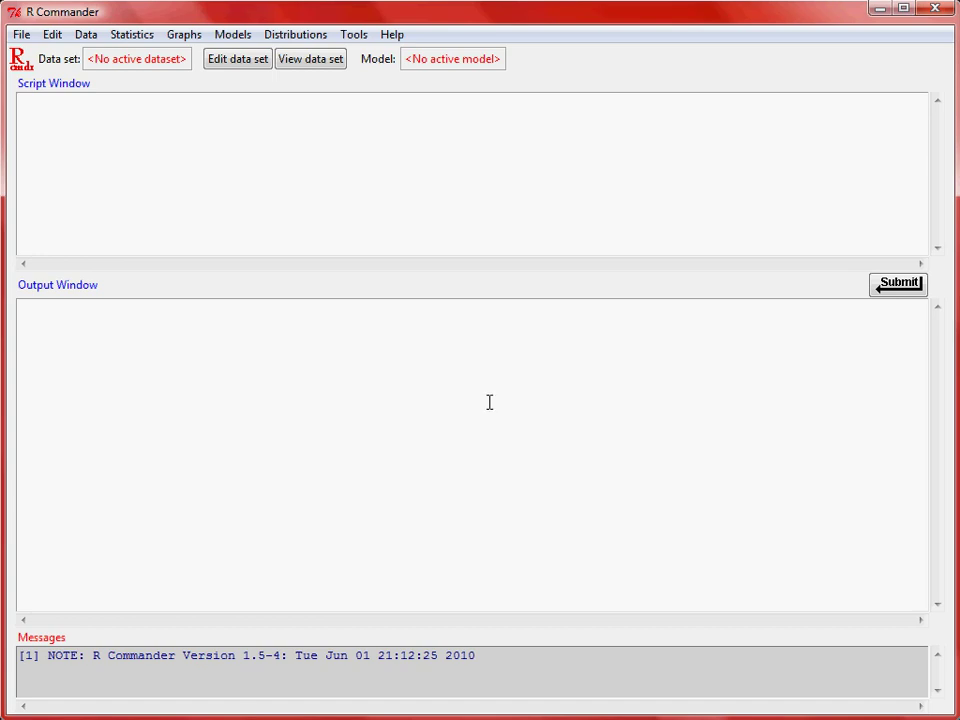
Check orange.txt's Tree, age and circumference columns in TextPad, then minimize TextPad.
key(alt+Tab)
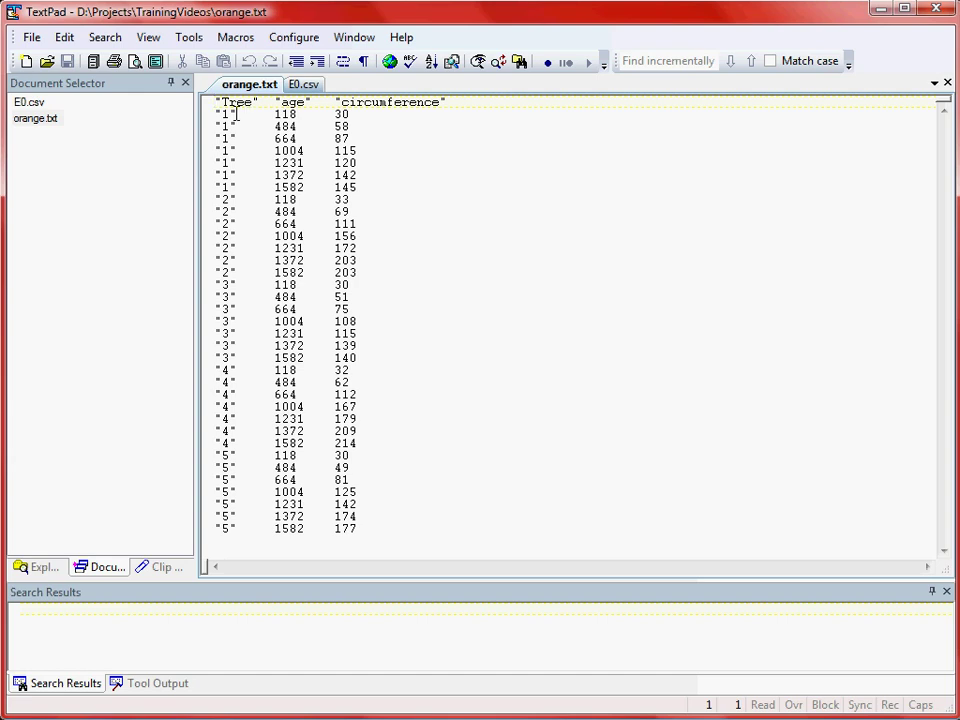
click(880, 10)
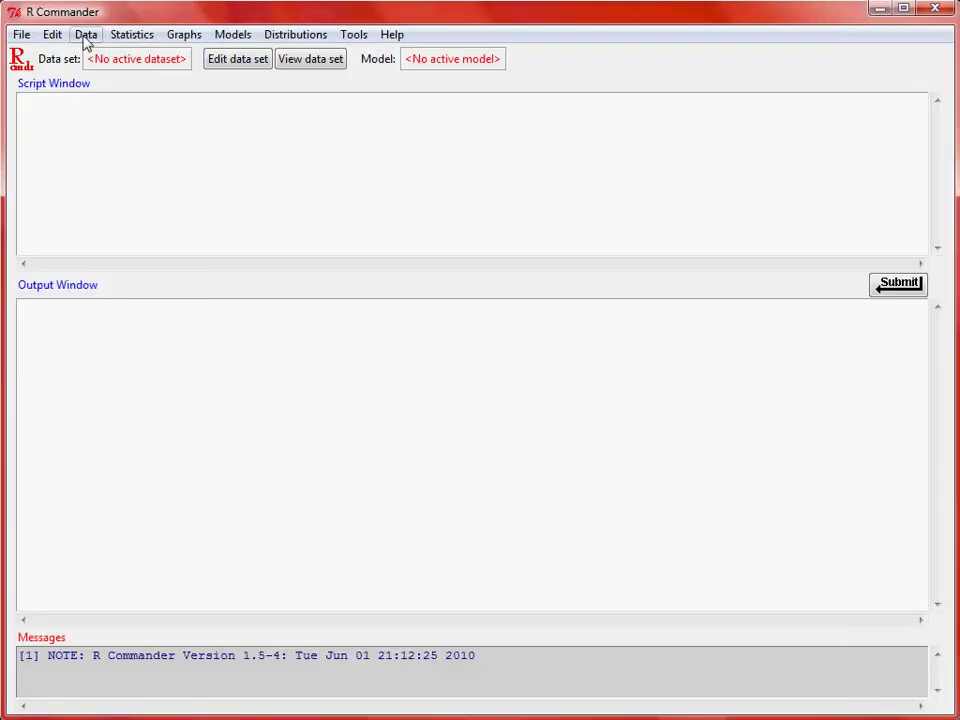
Start a text-file import with data set name orange.df and Tabs as the field separator.
click(86, 36)
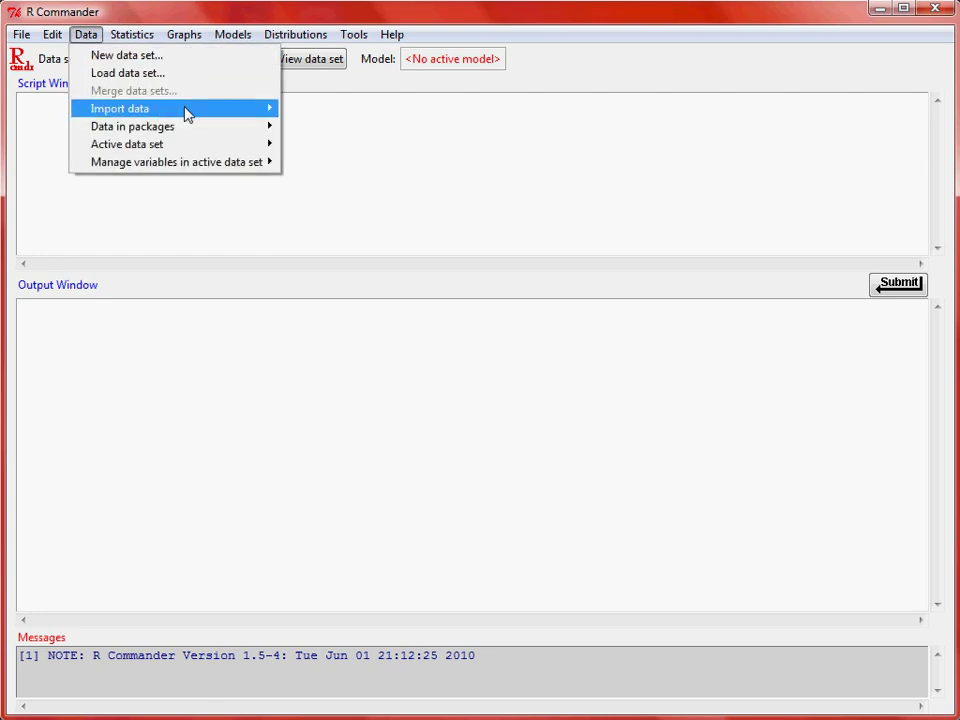
mouse_move(186, 114)
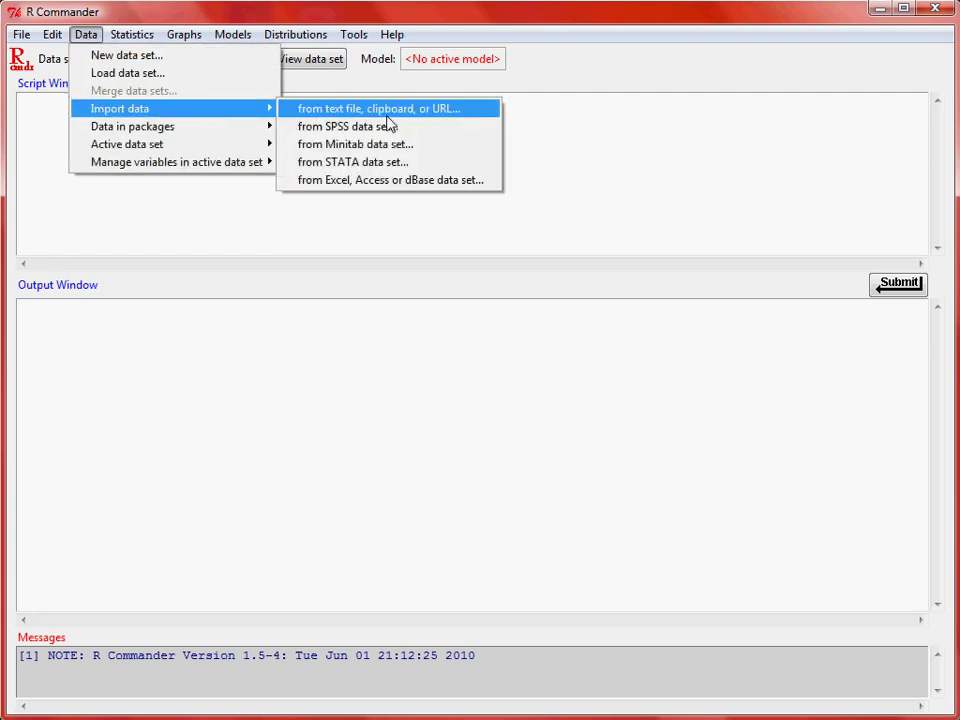
click(492, 118)
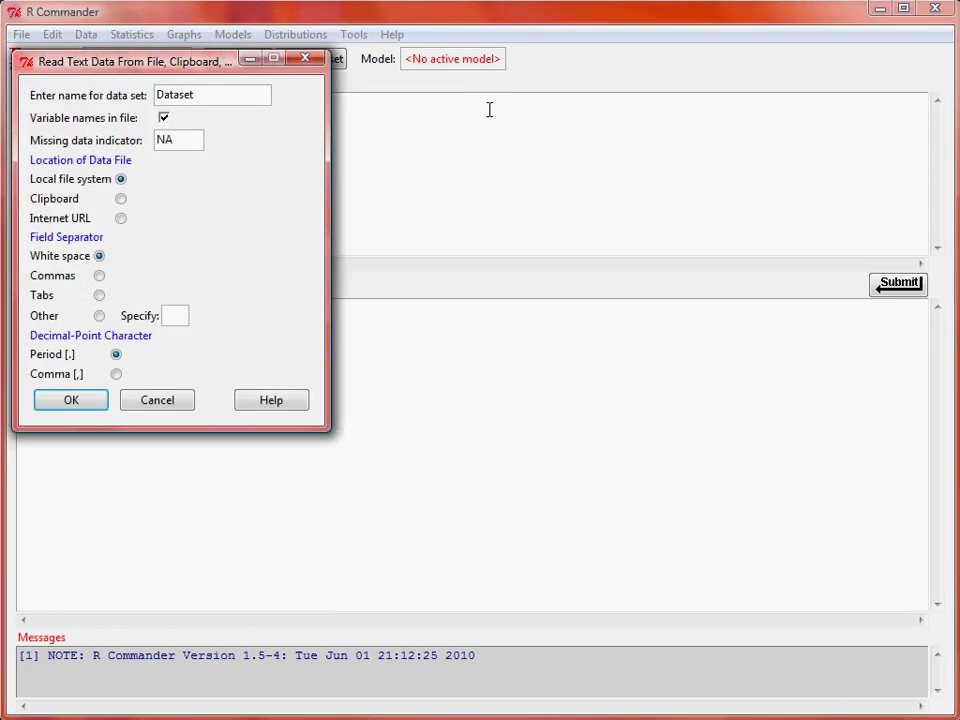
drag(207, 96, 115, 98)
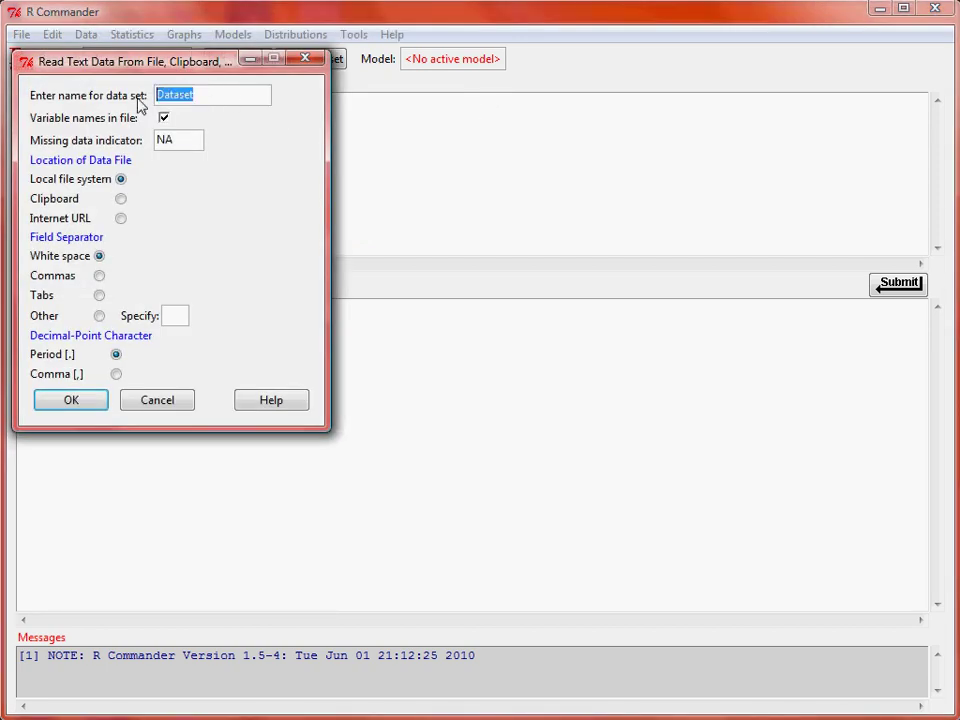
text(orange.df)
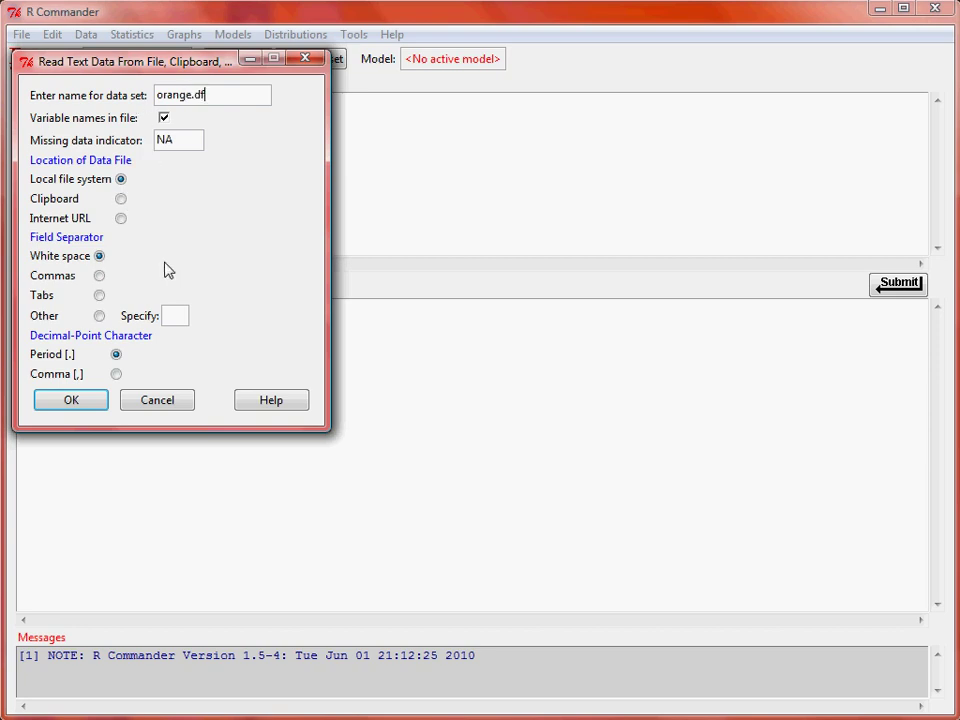
click(100, 296)
Accept the import settings and load orange.txt as orange.df (35 rows, 3 columns).
click(93, 401)
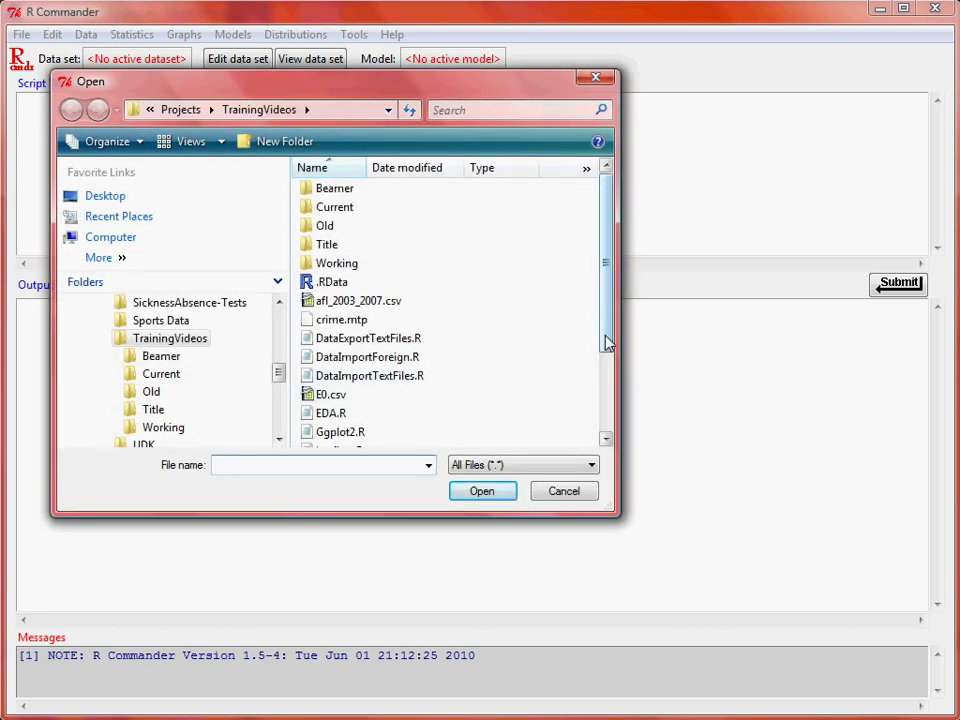
drag(606, 336, 600, 428)
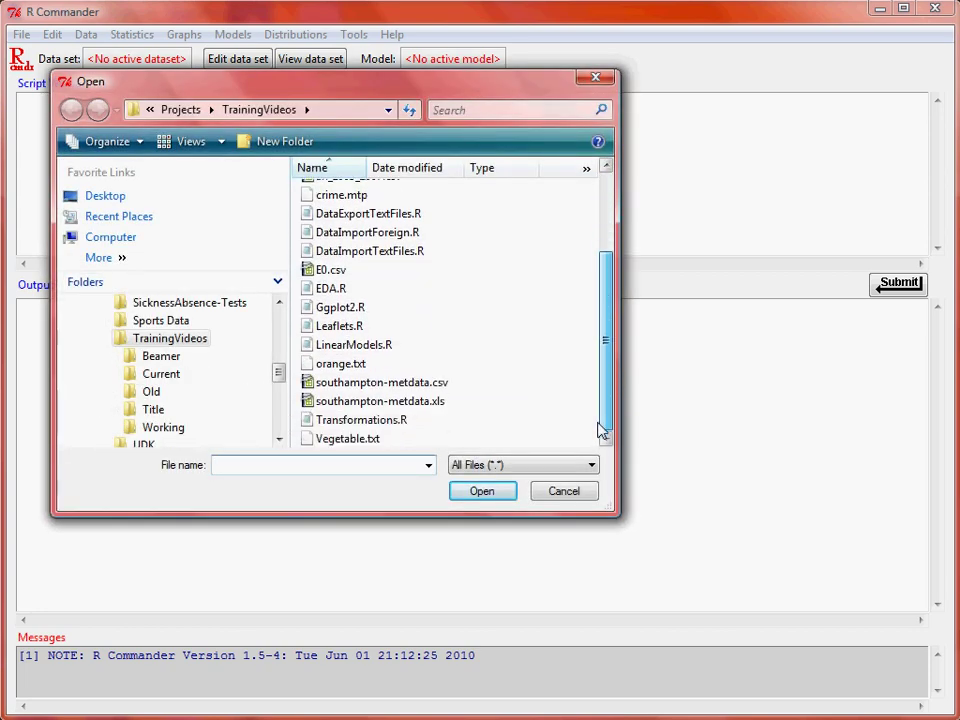
click(340, 366)
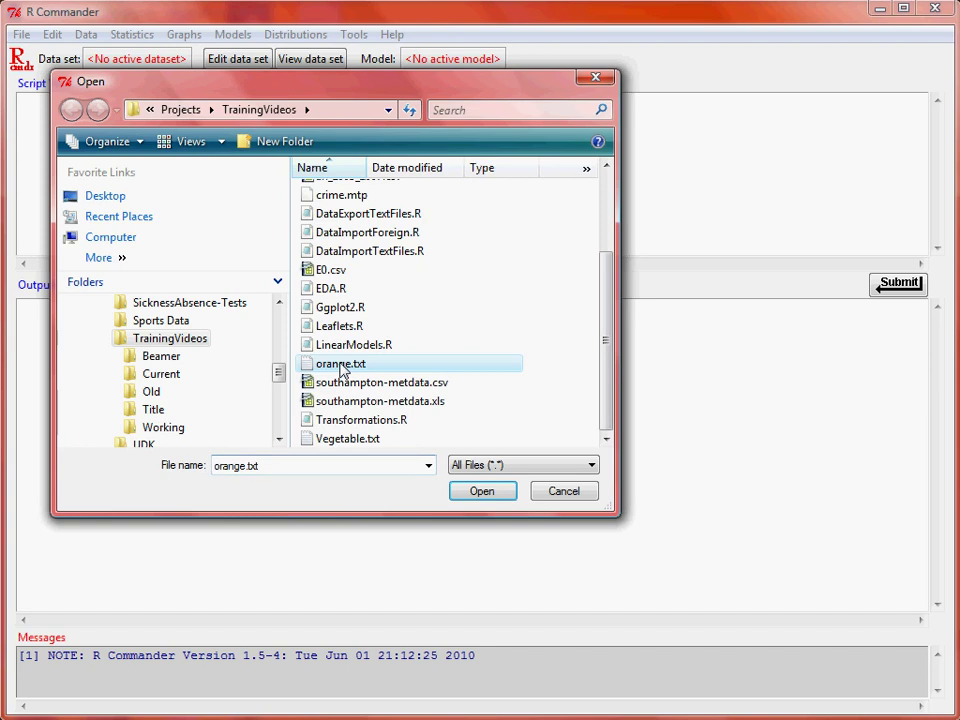
click(478, 491)
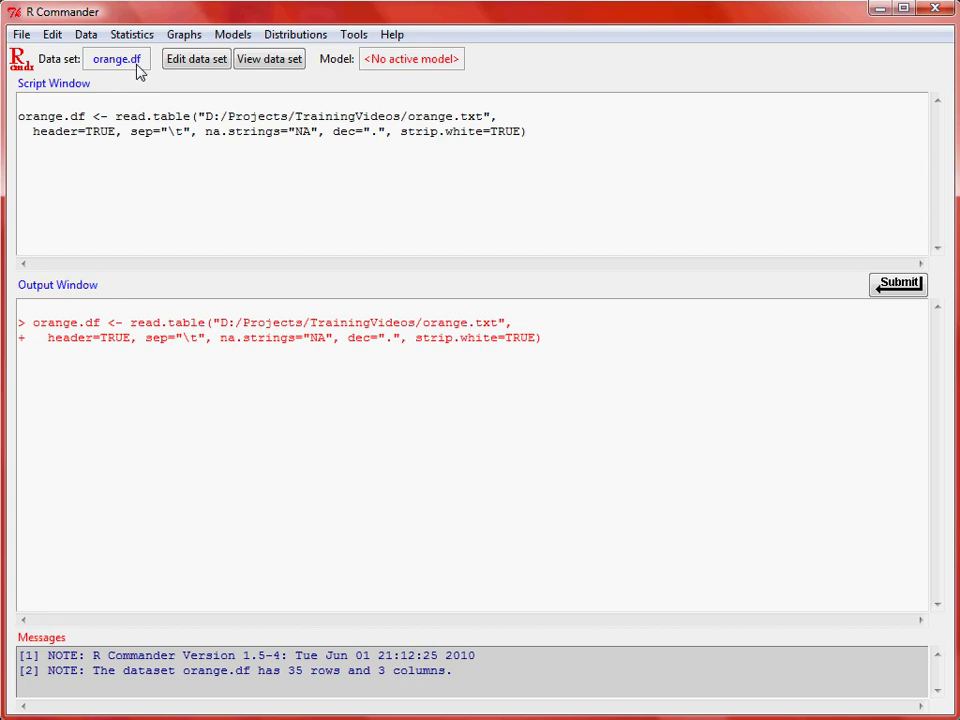
View and close the orange.df data, then display E0.csv in TextPad.
click(265, 64)
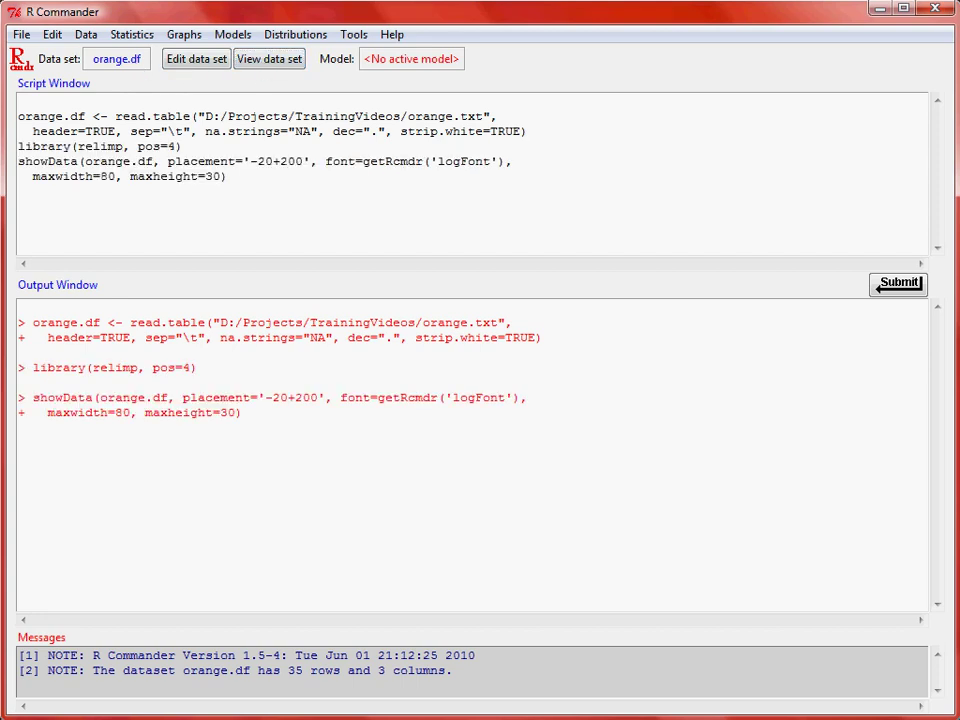
drag(462, 97, 432, 69)
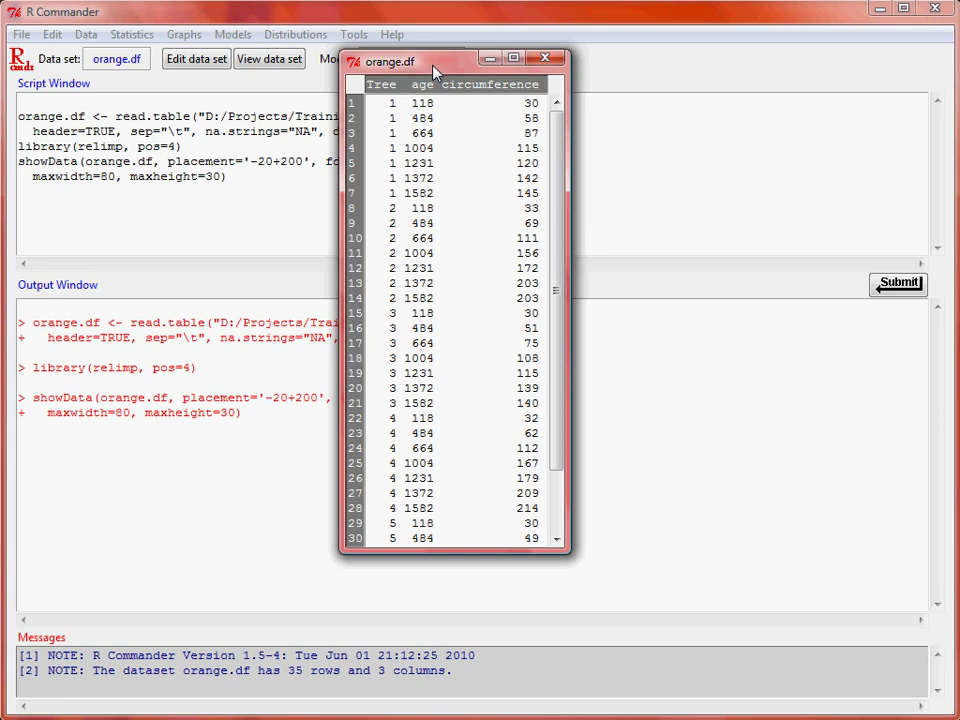
click(544, 58)
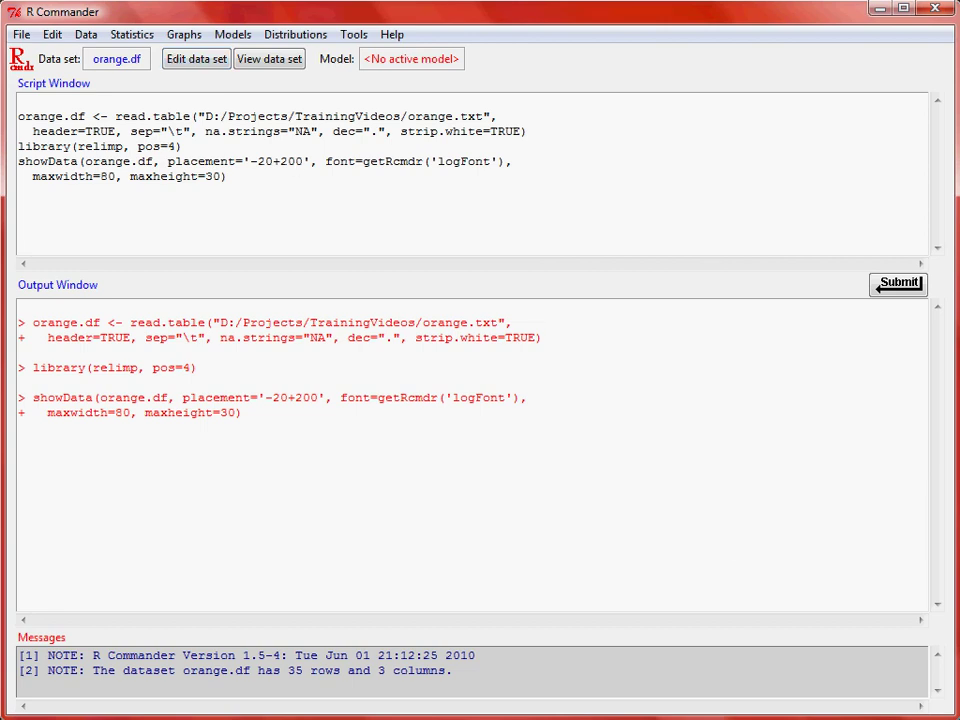
key(alt+Tab)
click(300, 85)
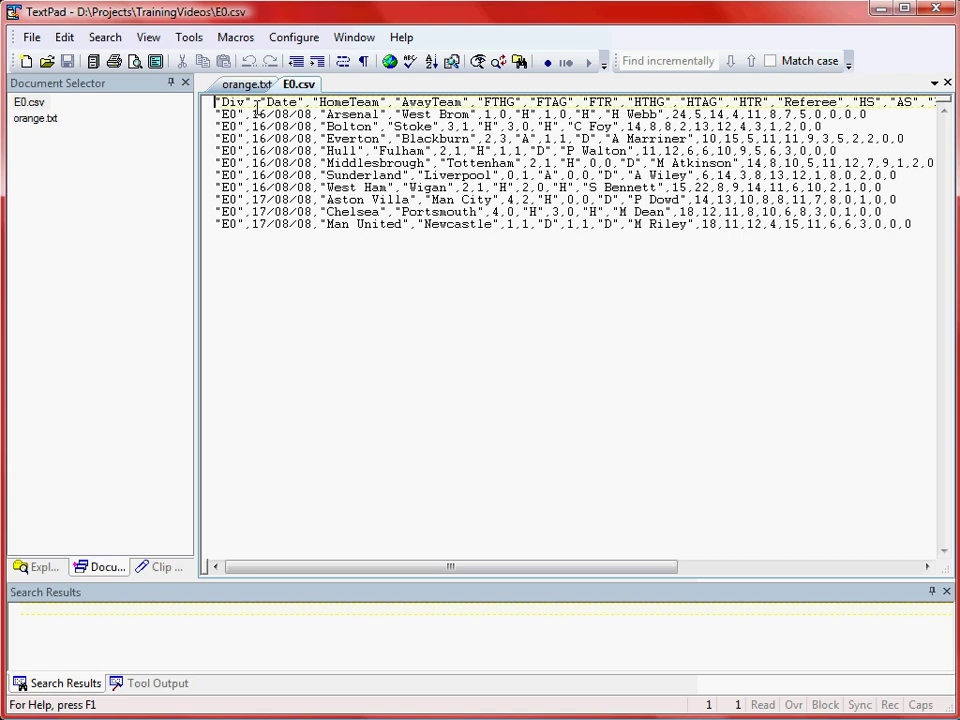
Import E0.csv with comma separators as data set E0.df (10 rows, 23 columns).
click(880, 9)
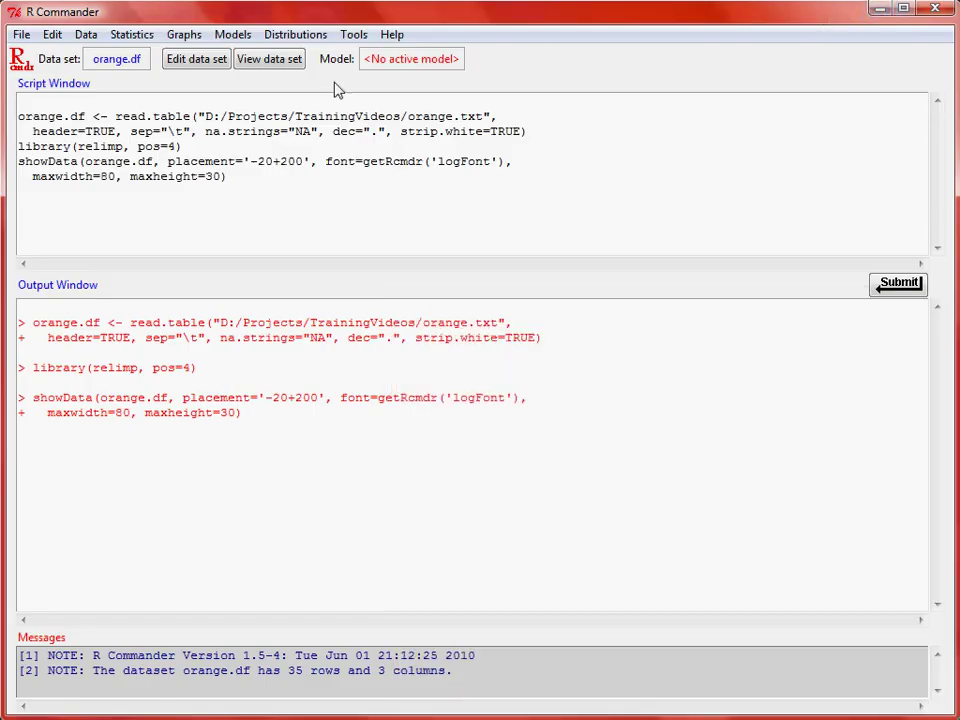
click(86, 35)
mouse_move(268, 110)
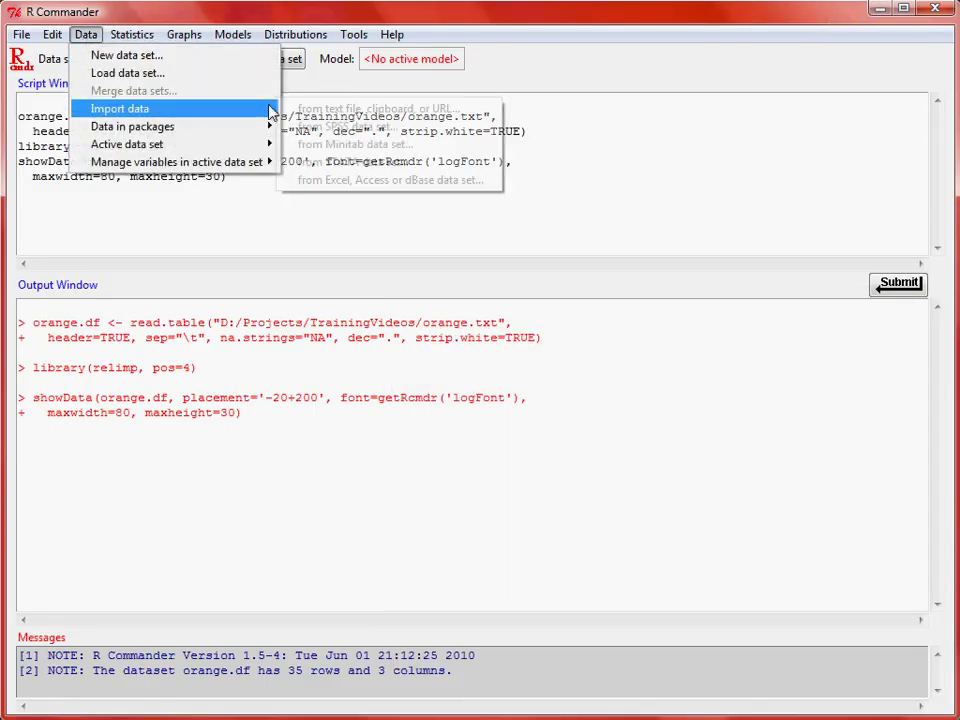
click(463, 111)
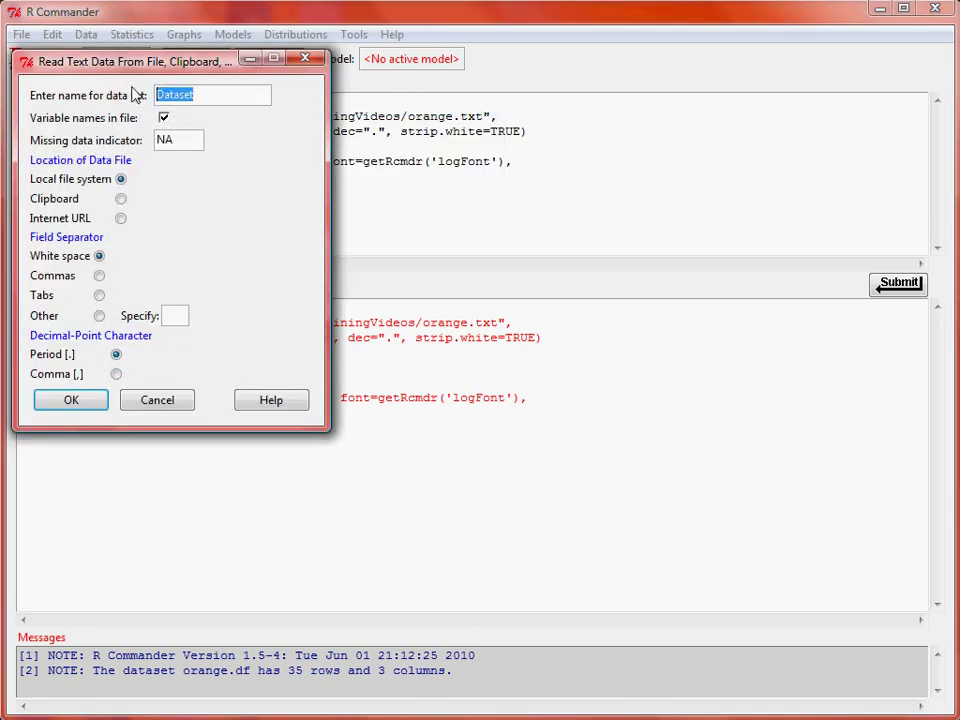
text(E0.df)
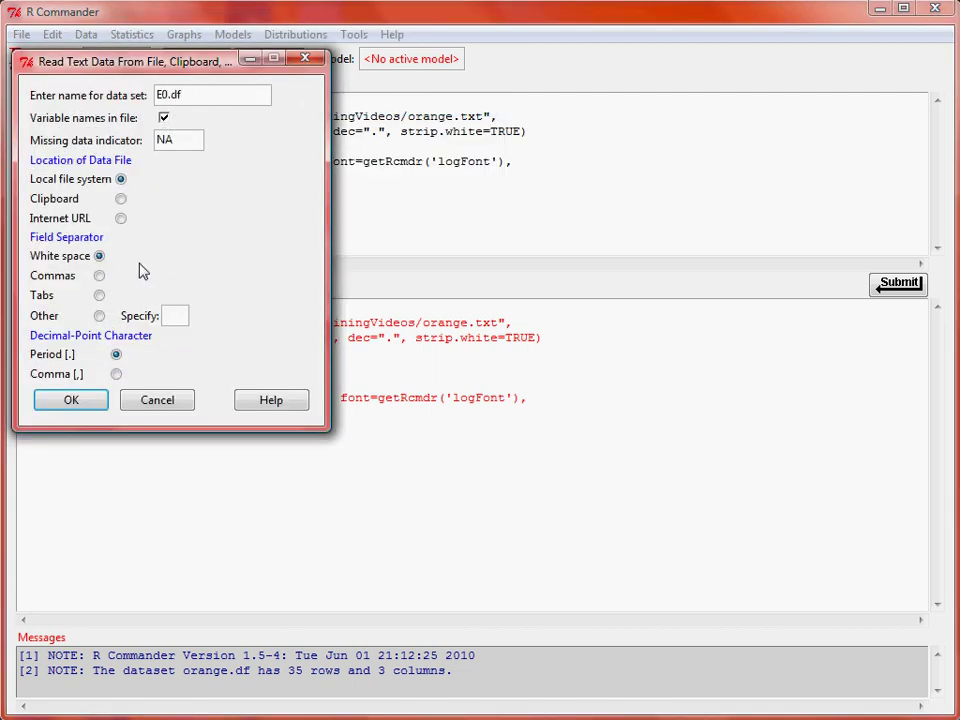
click(99, 275)
click(78, 400)
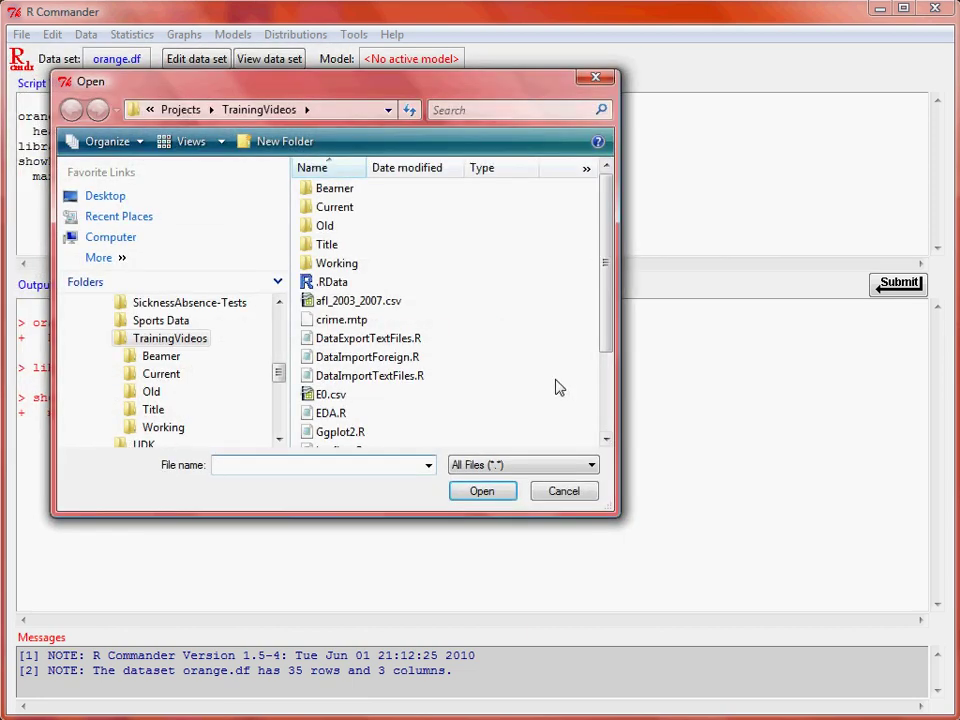
click(331, 394)
click(482, 491)
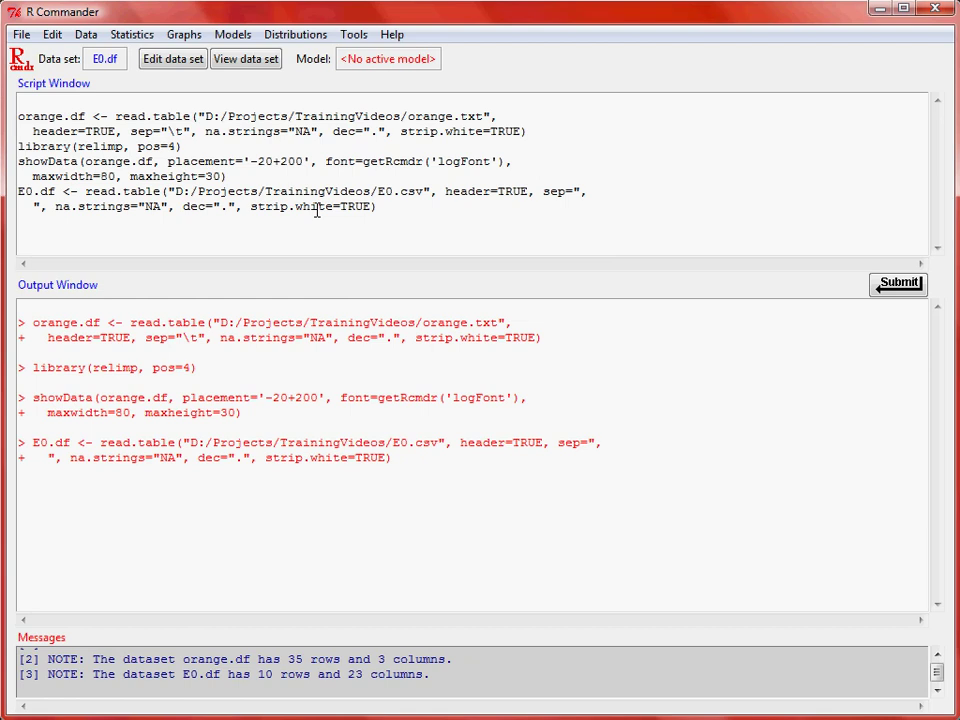
Open the E0.df data viewer to inspect the football match data, then close it.
click(246, 62)
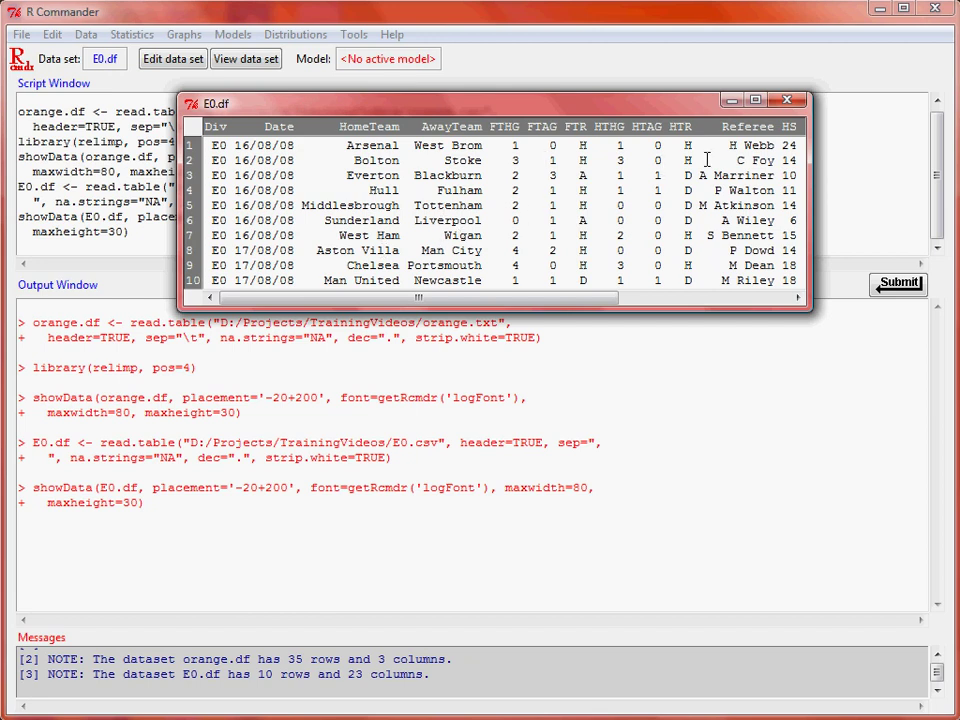
click(786, 100)
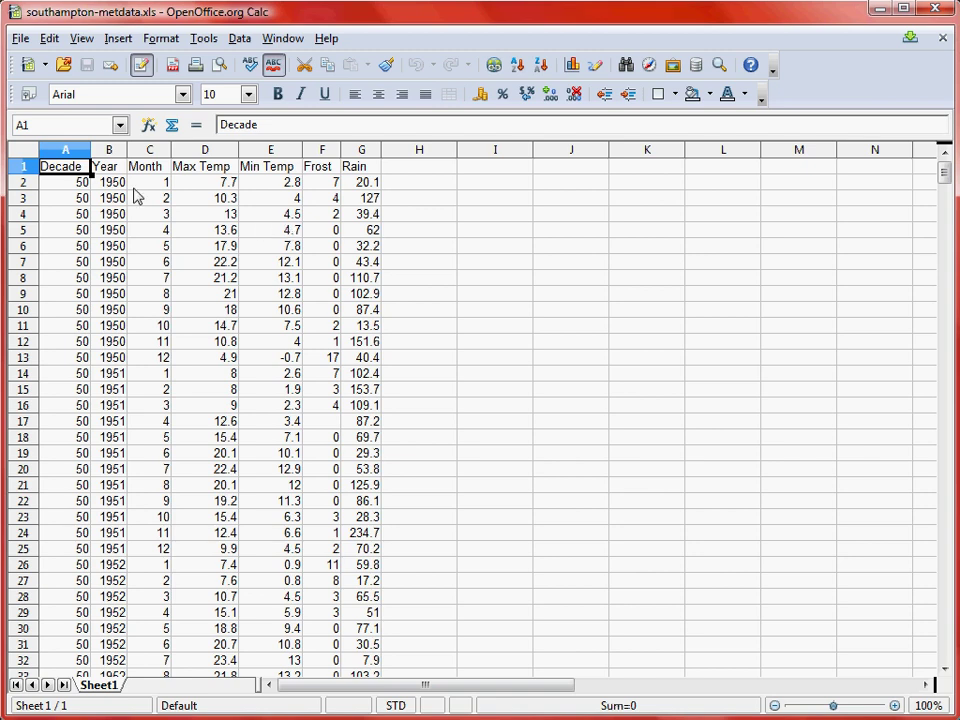
Minimize the southampton-metdata.xls spreadsheet in Calc after reviewing its Decade-to-Rain columns.
click(880, 10)
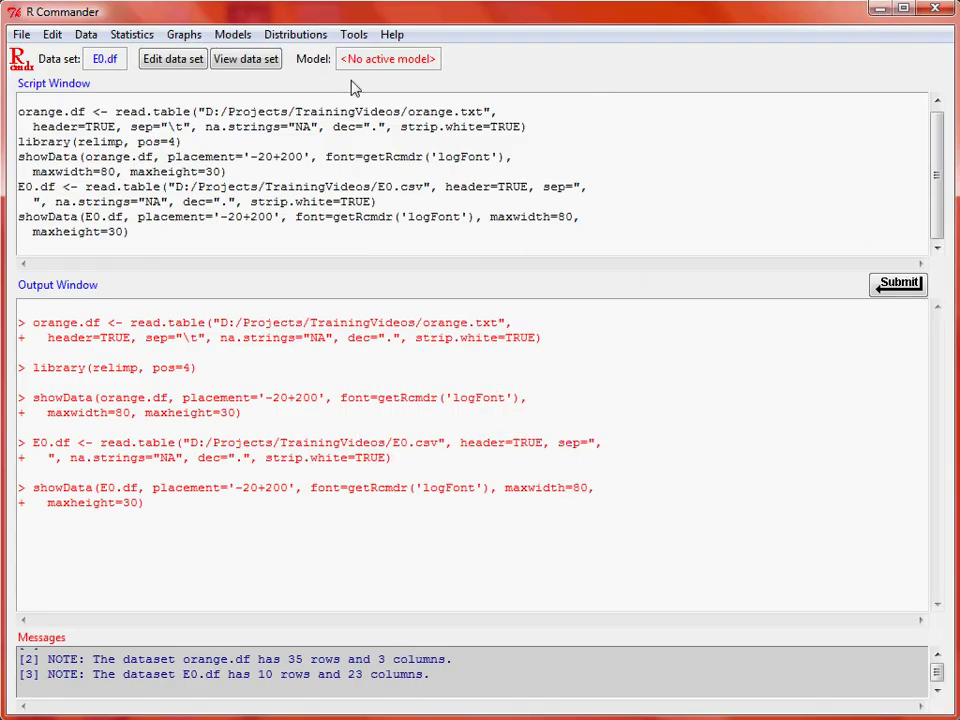
Start an Excel, Access or dBase import and name the new data set MetData.
click(85, 34)
mouse_move(199, 111)
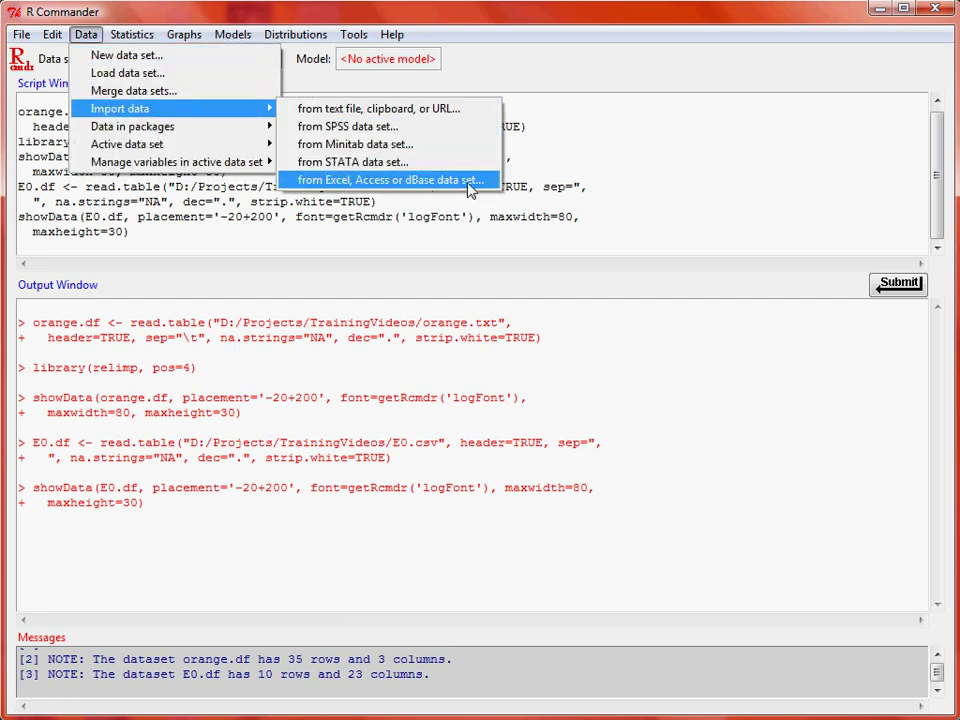
click(470, 182)
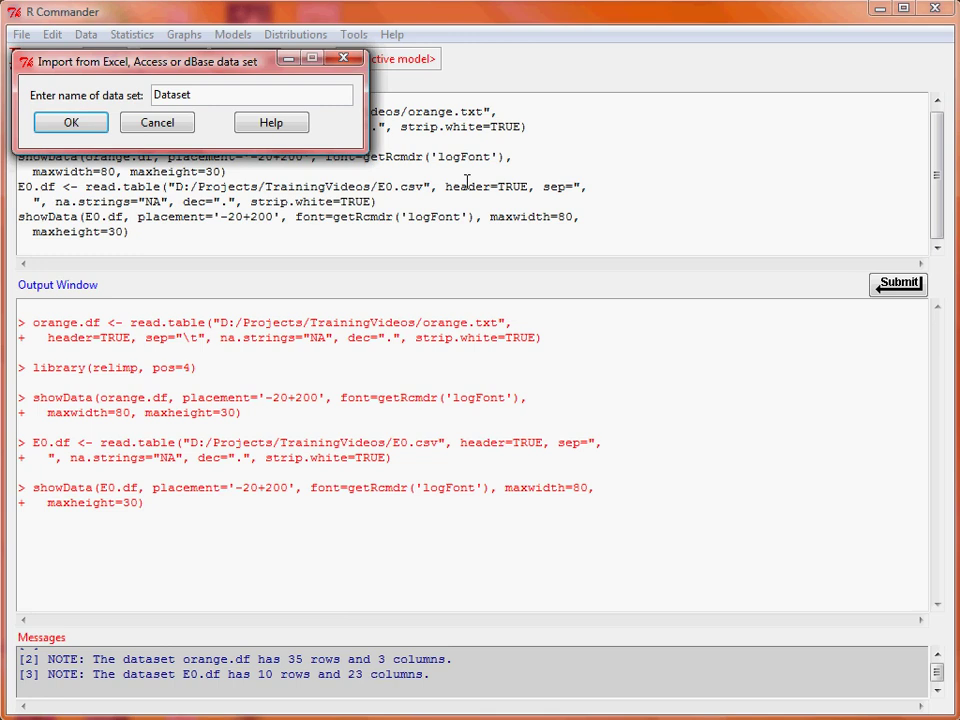
drag(192, 95, 150, 98)
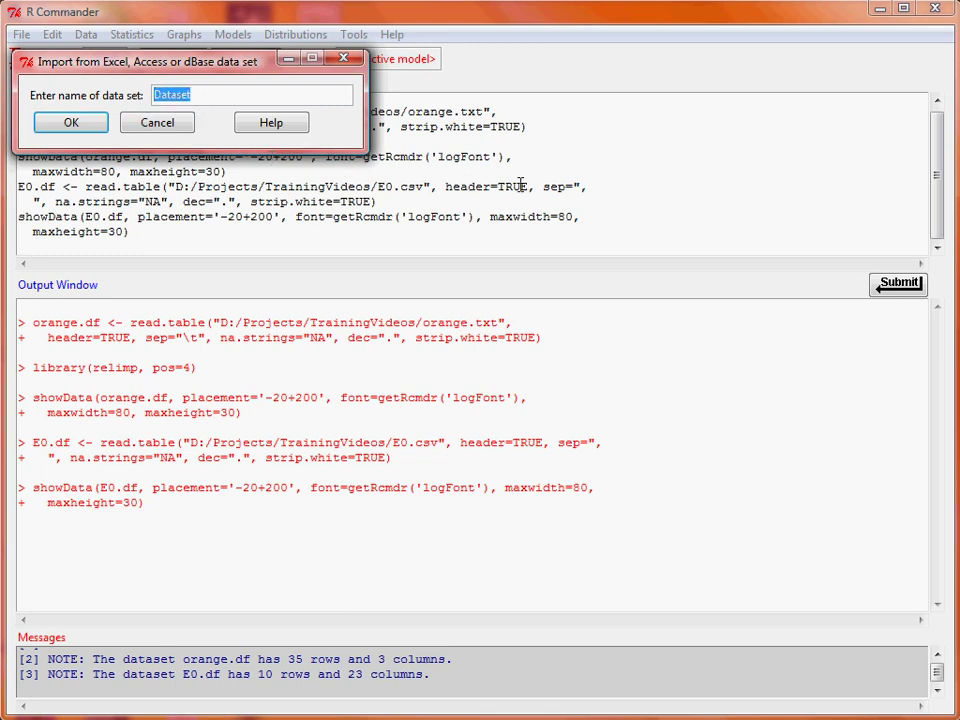
text(MetData)
click(71, 122)
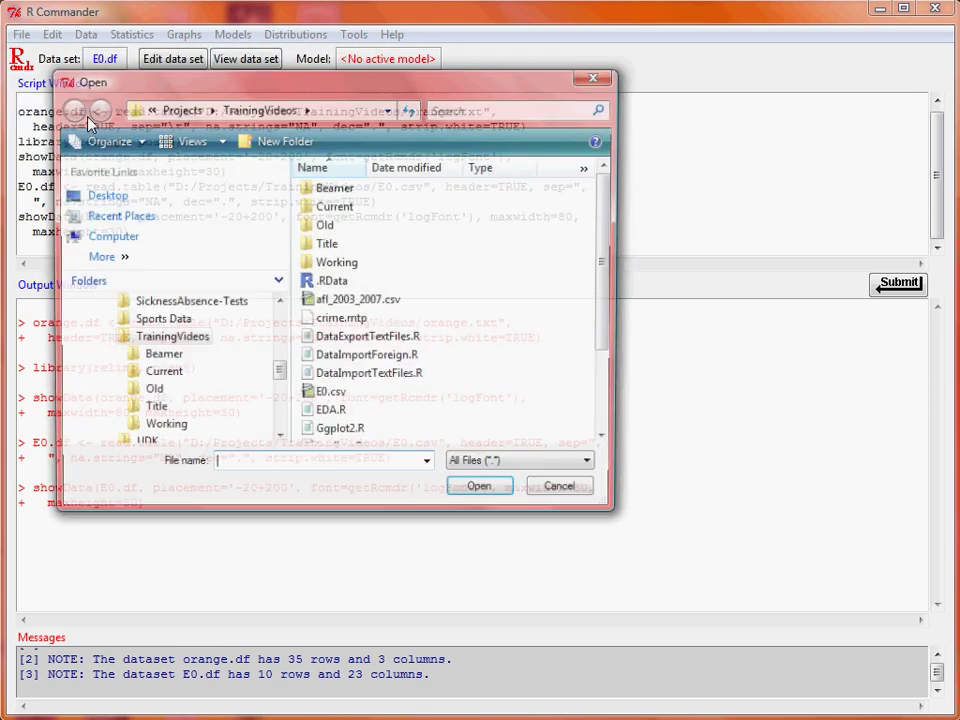
Choose southampton-metdata.xls as the workbook to import.
drag(605, 325, 617, 420)
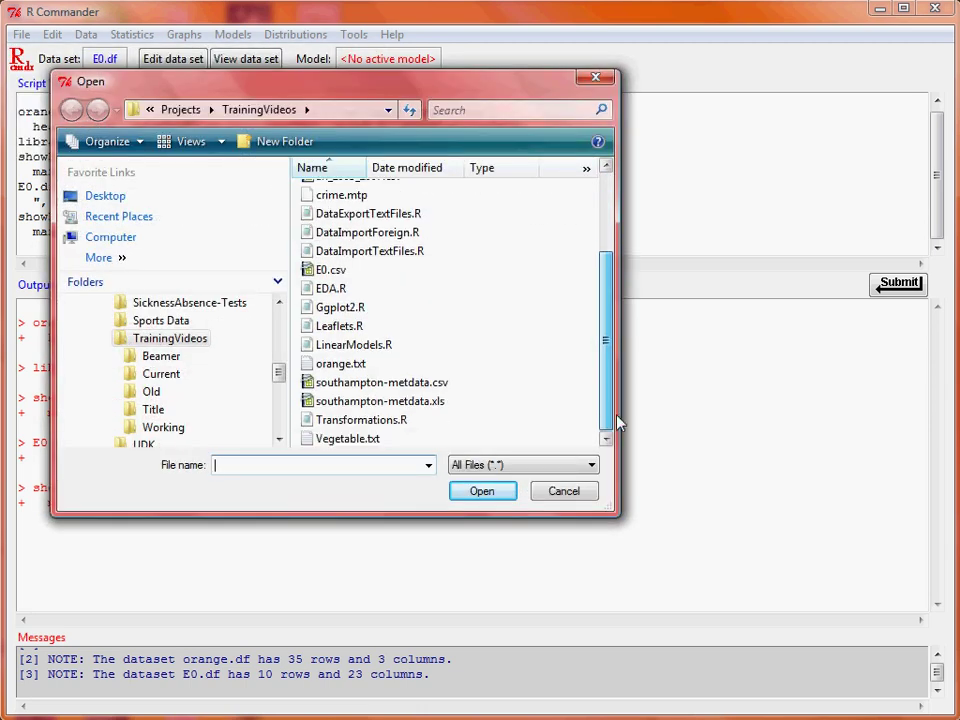
click(418, 401)
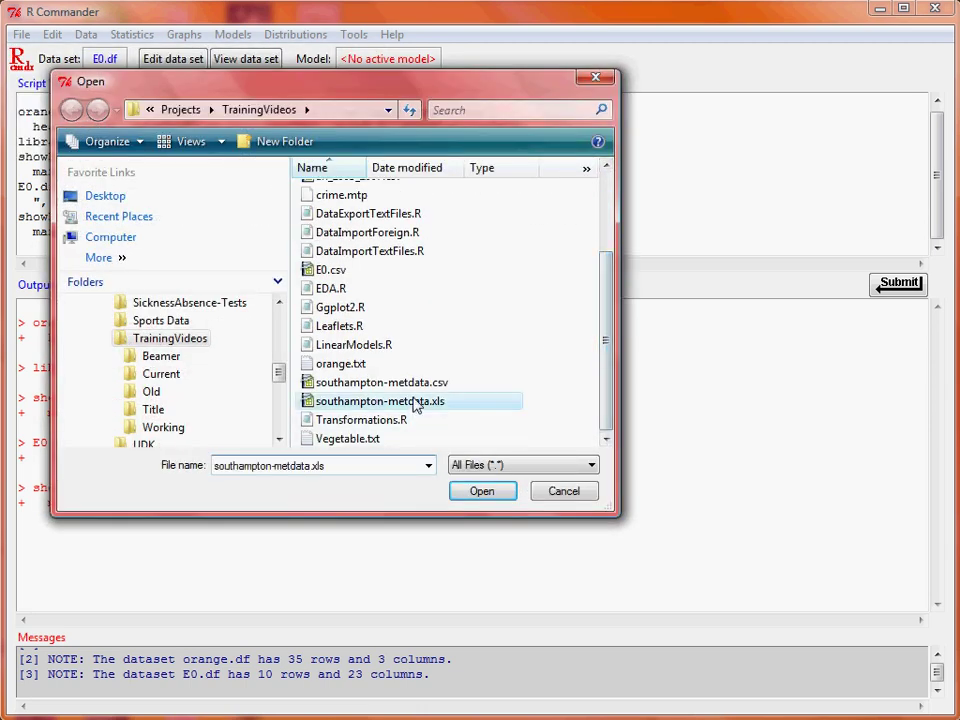
click(483, 495)
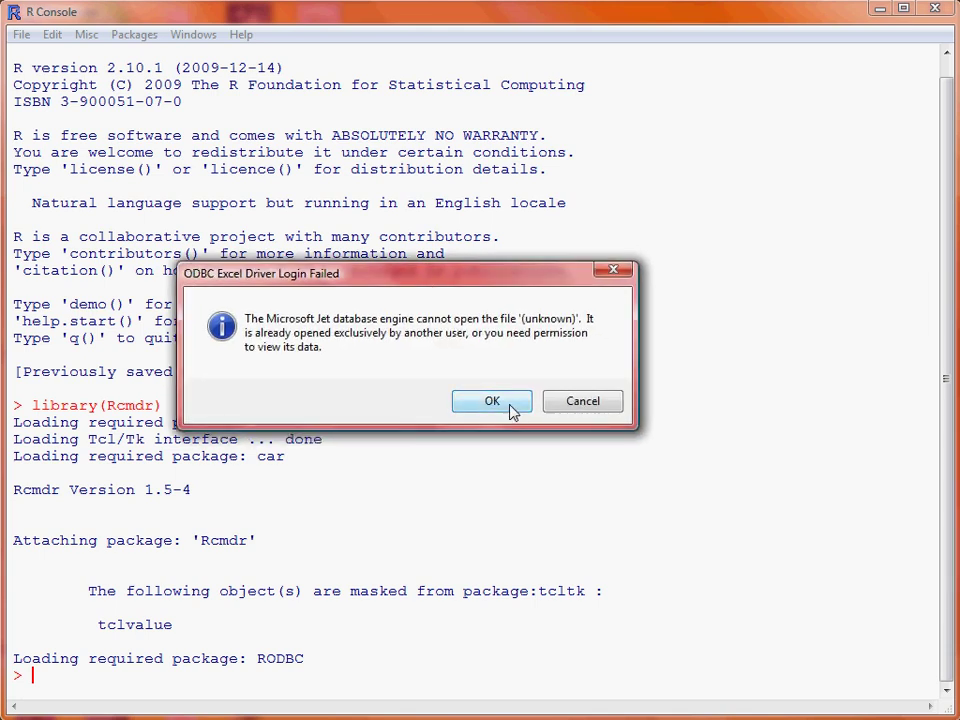
Dismiss the ODBC error, close Calc to free the file, and confirm southampton-metdata.xls again.
click(492, 401)
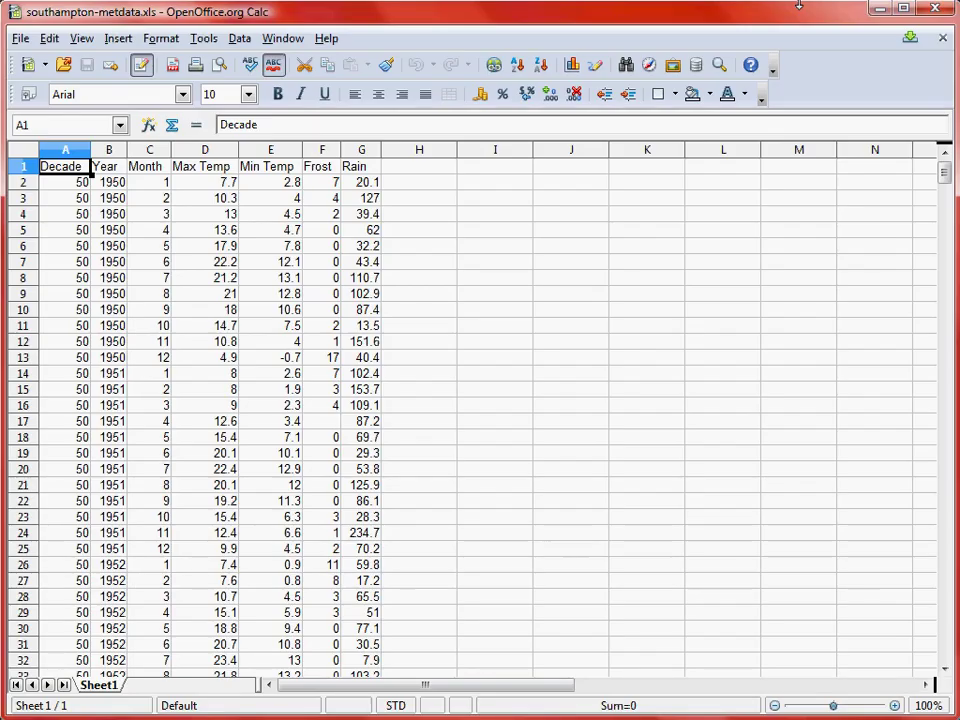
click(931, 18)
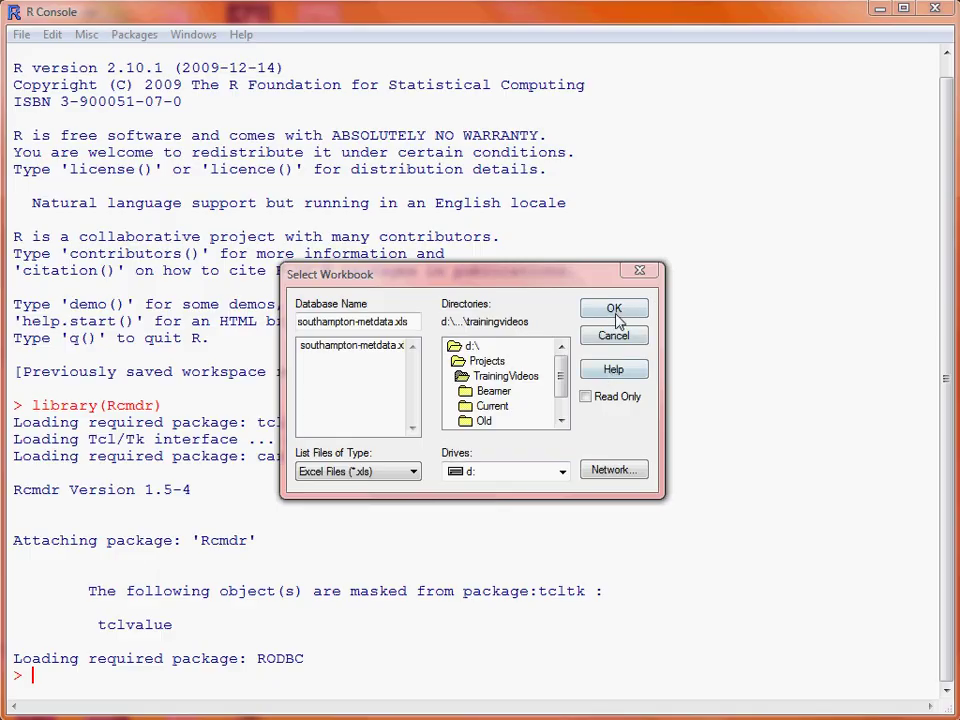
click(614, 374)
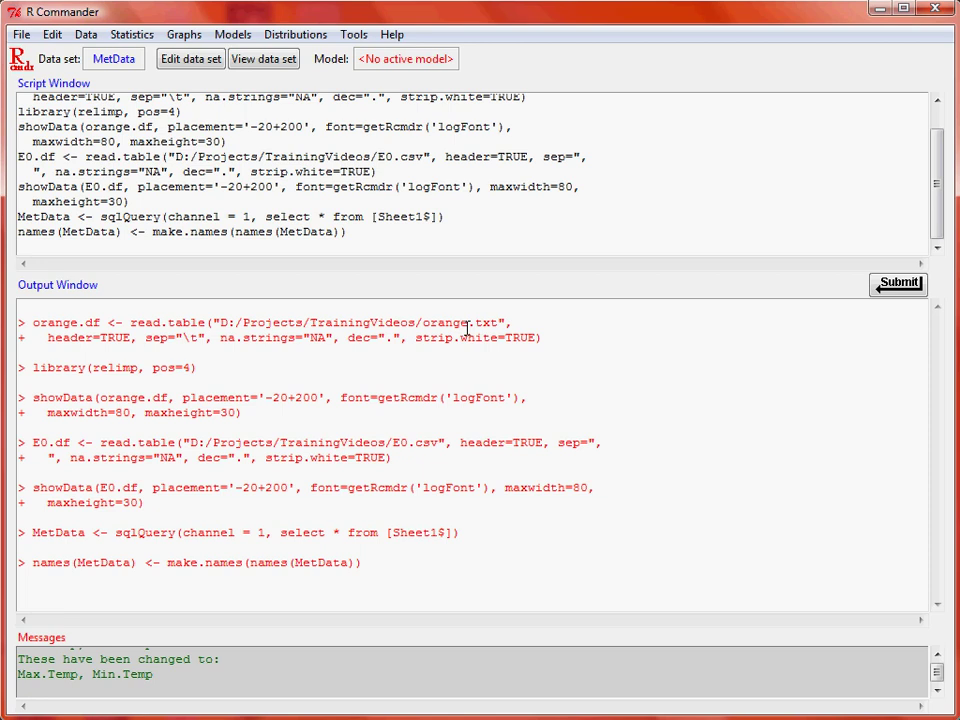
Check the 600-row, 7-column MetData note, then browse the 1950–1999 records and close the viewer.
click(937, 655)
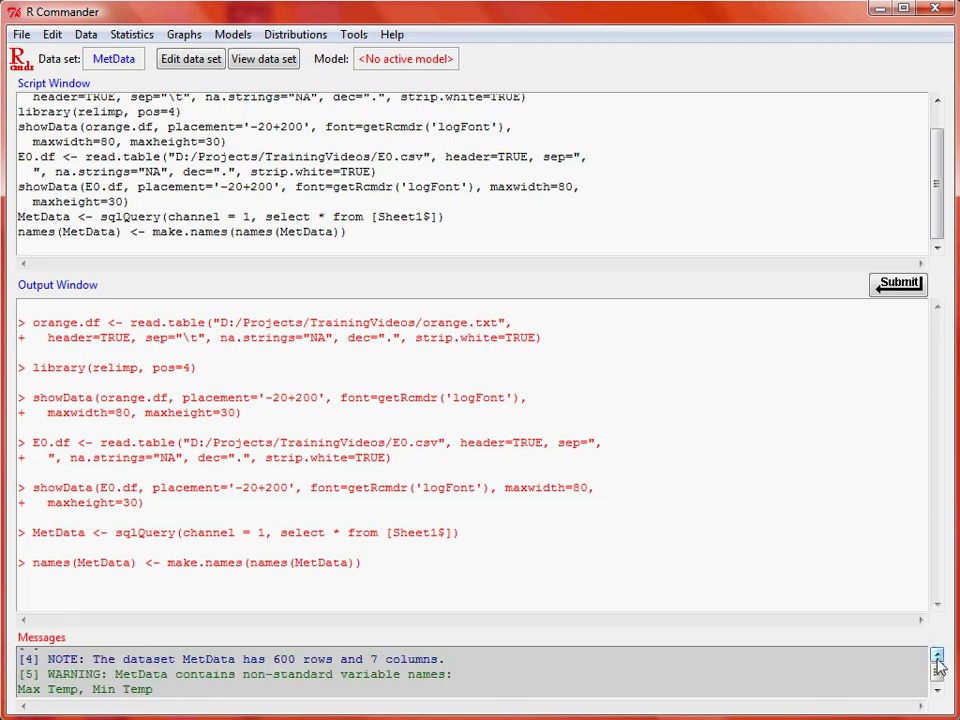
click(937, 655)
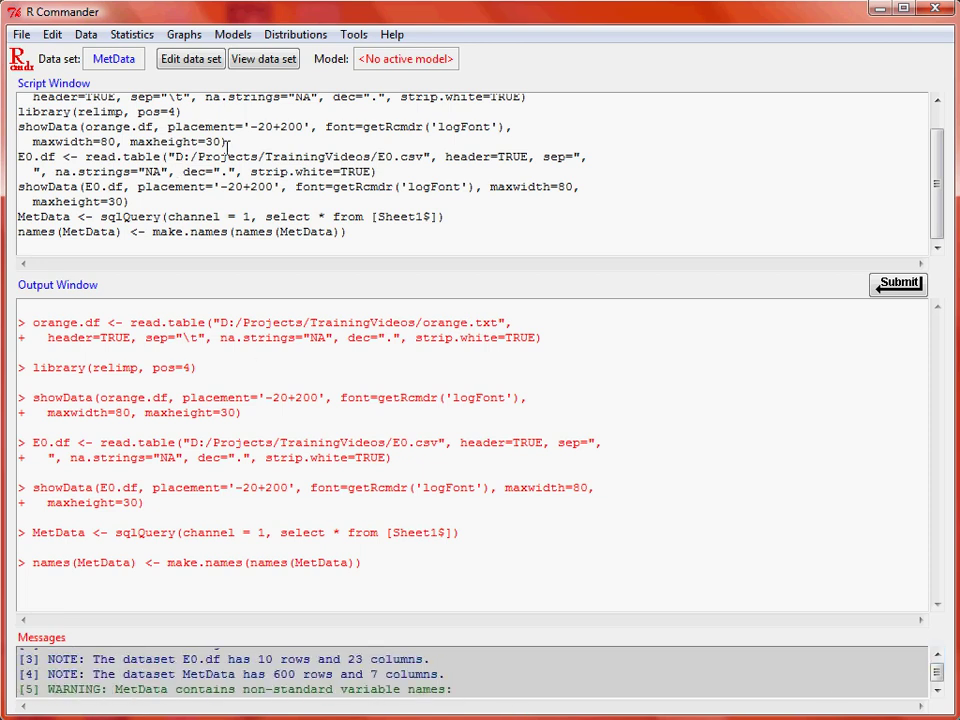
click(259, 62)
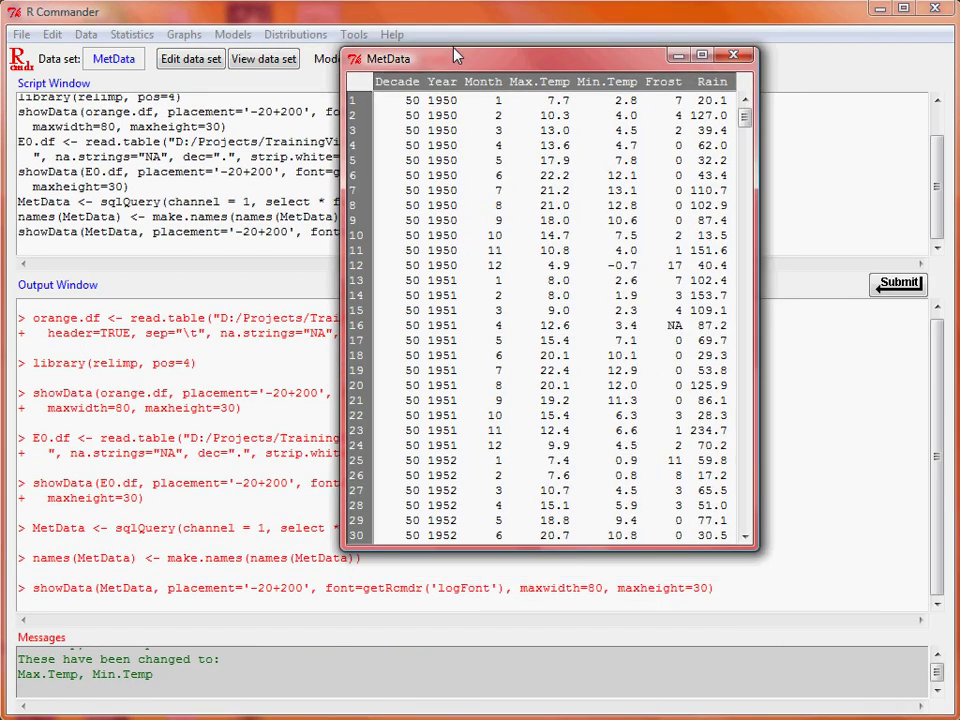
drag(456, 56, 394, 17)
drag(678, 72, 688, 40)
click(676, 14)
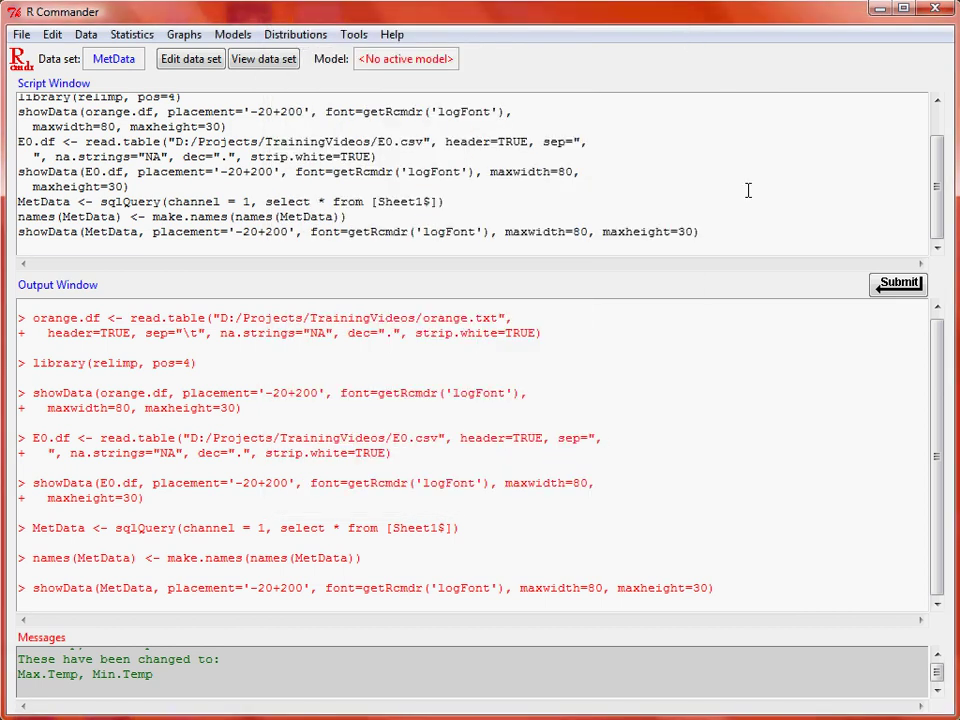